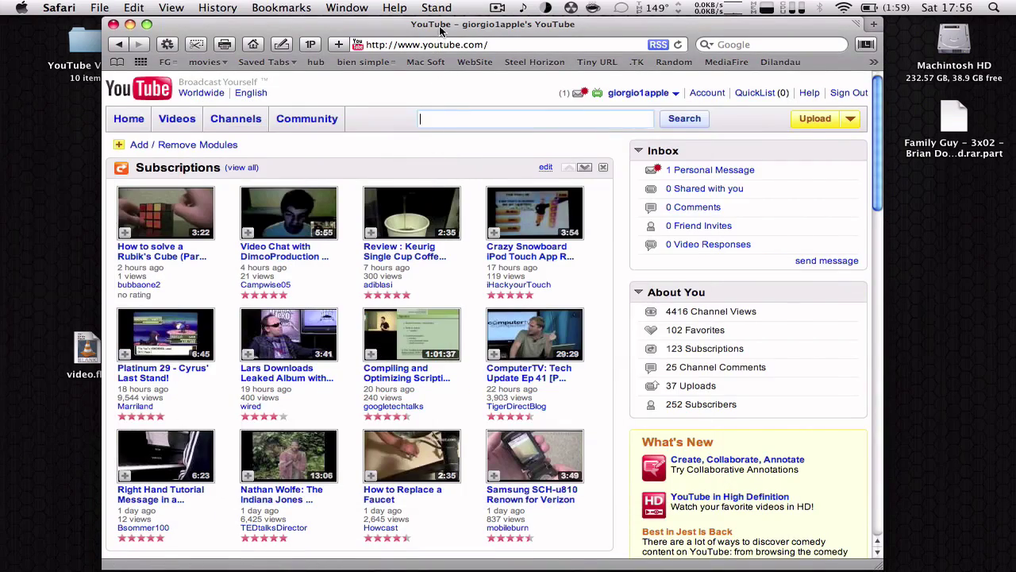
# Open MacRumors in a second Safari window, shrunk and moved up and right
pyautogui.moveTo(441, 29); pyautogui.dragTo(451, 10)
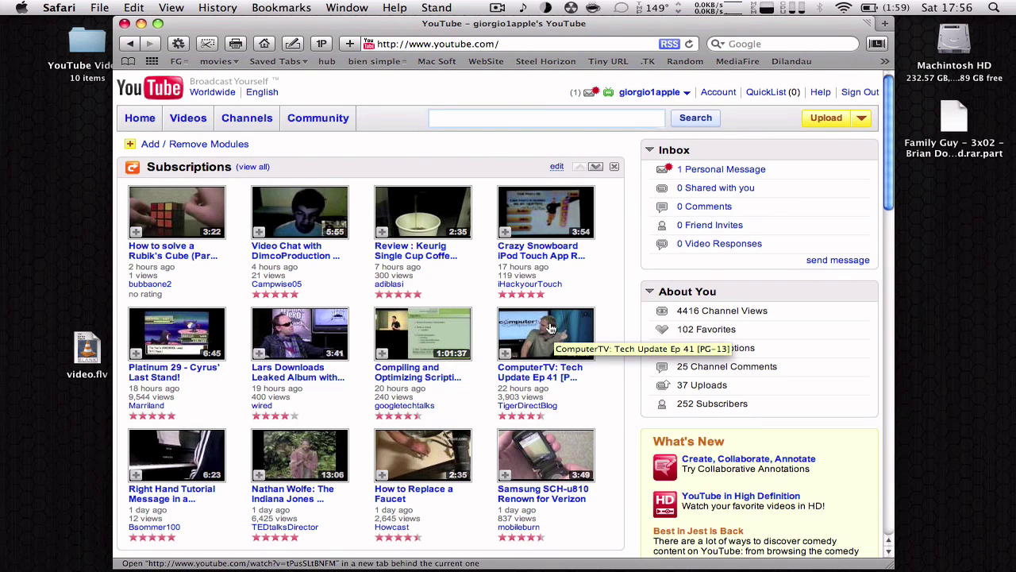
pyautogui.press('super+n')
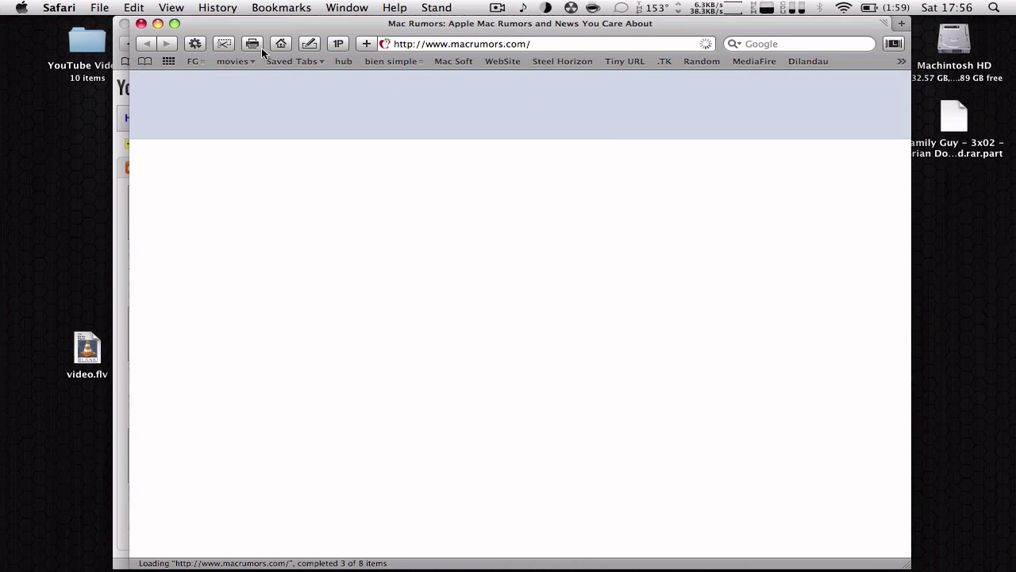
pyautogui.click(174, 24)
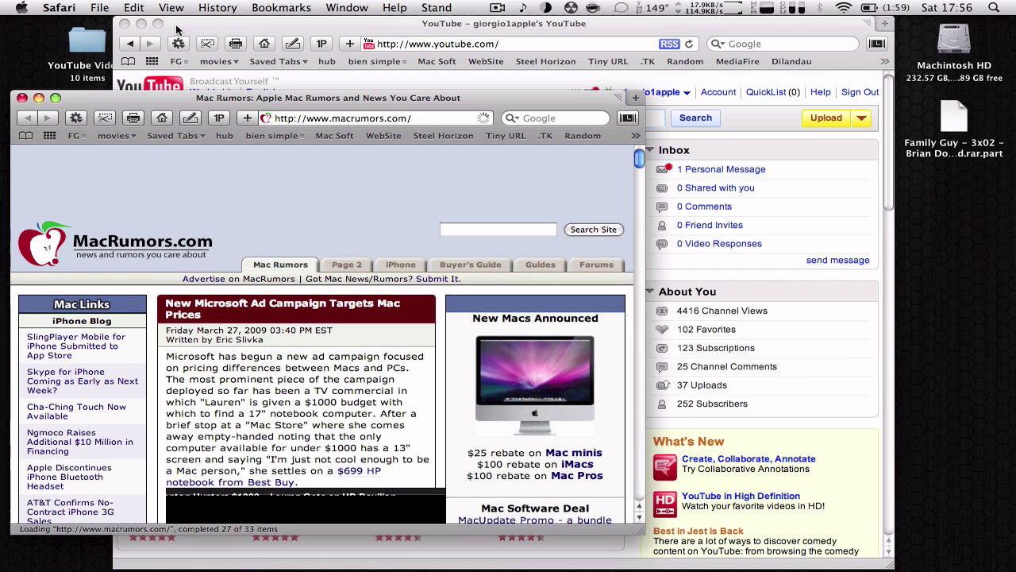
pyautogui.moveTo(150, 100); pyautogui.dragTo(242, 62)
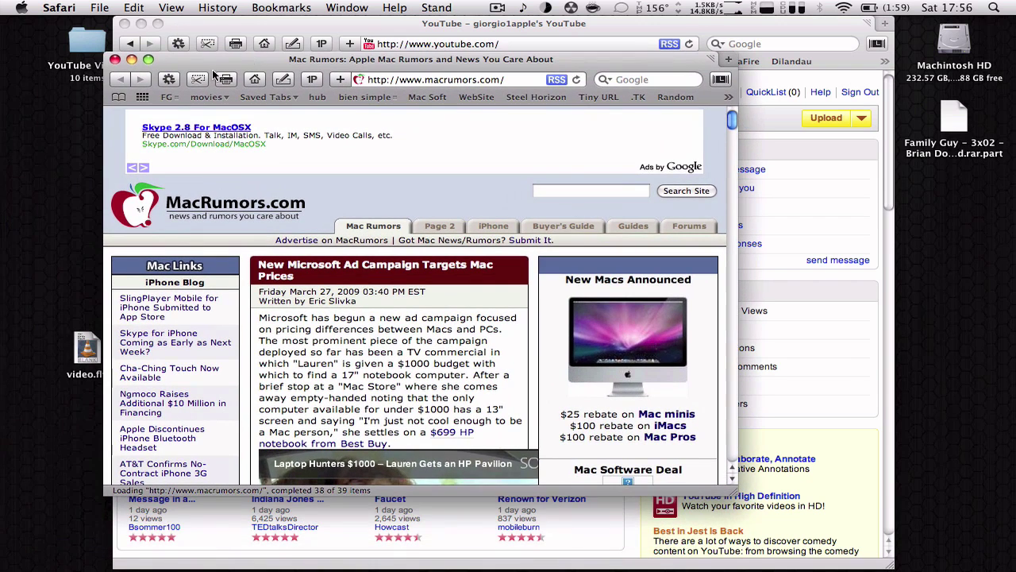
# Maximize the MacRumors window, showing it only grows taller, and scroll the page
pyautogui.click(149, 61)
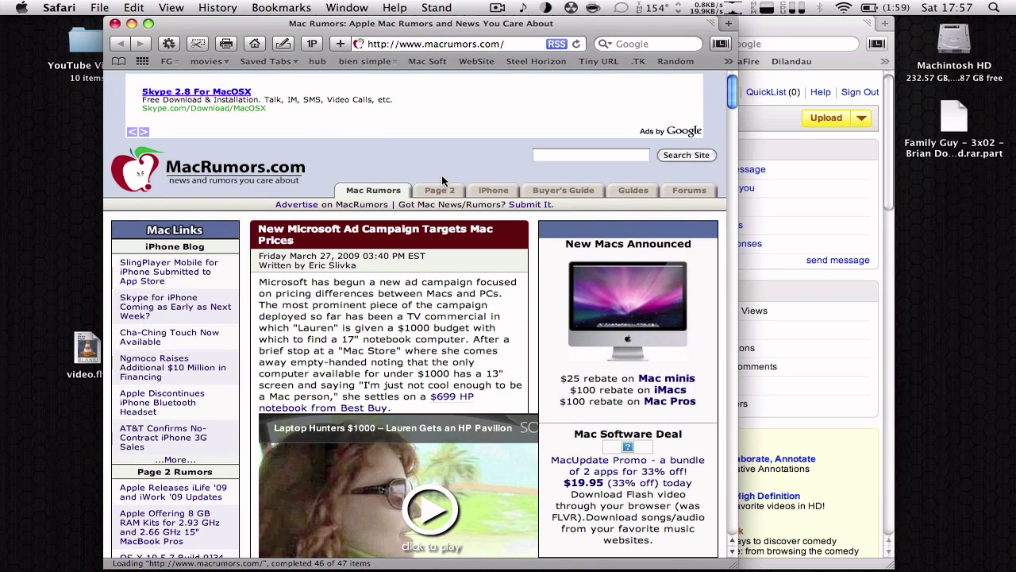
pyautogui.scroll(-3, 492, 313)
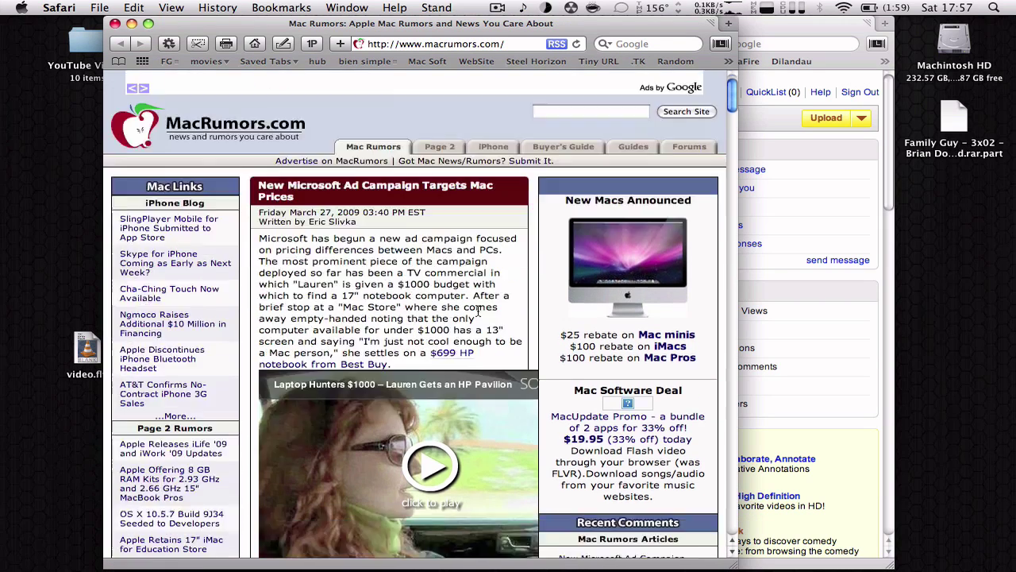
pyautogui.scroll(-1, 470, 314)
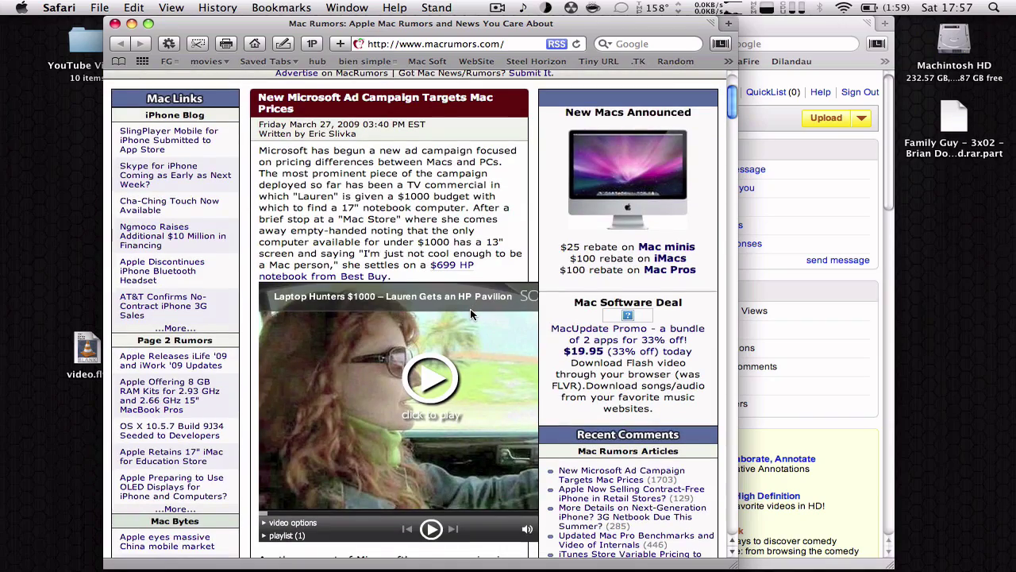
pyautogui.scroll(-3, 471, 314)
pyautogui.scroll(-1, 471, 314)
pyautogui.scroll(1, 470, 317)
pyautogui.scroll(4, 468, 320)
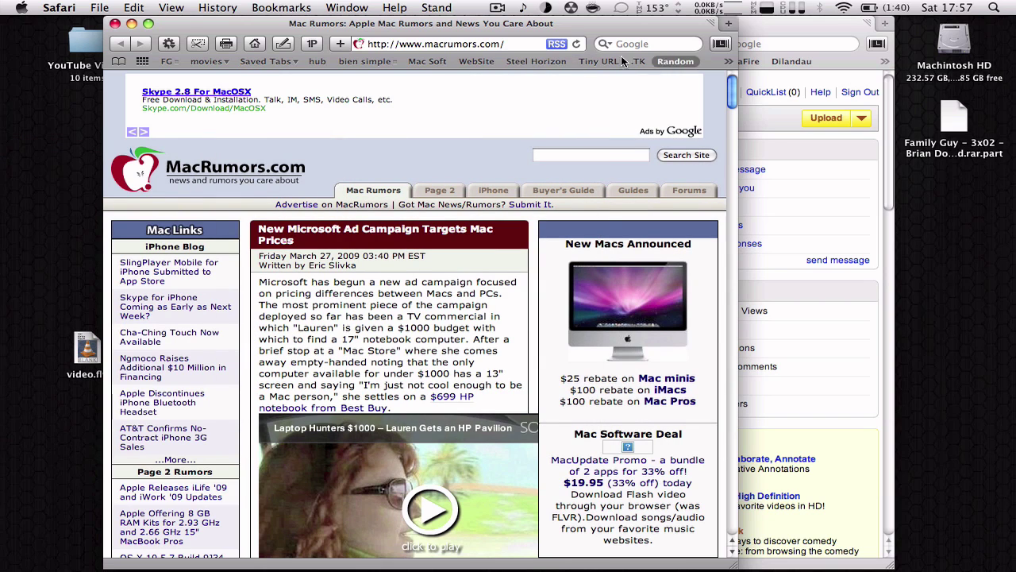
# Go to the MediaFire bookmark and list My Files to find the RightZoom.ip upload
pyautogui.click(728, 61)
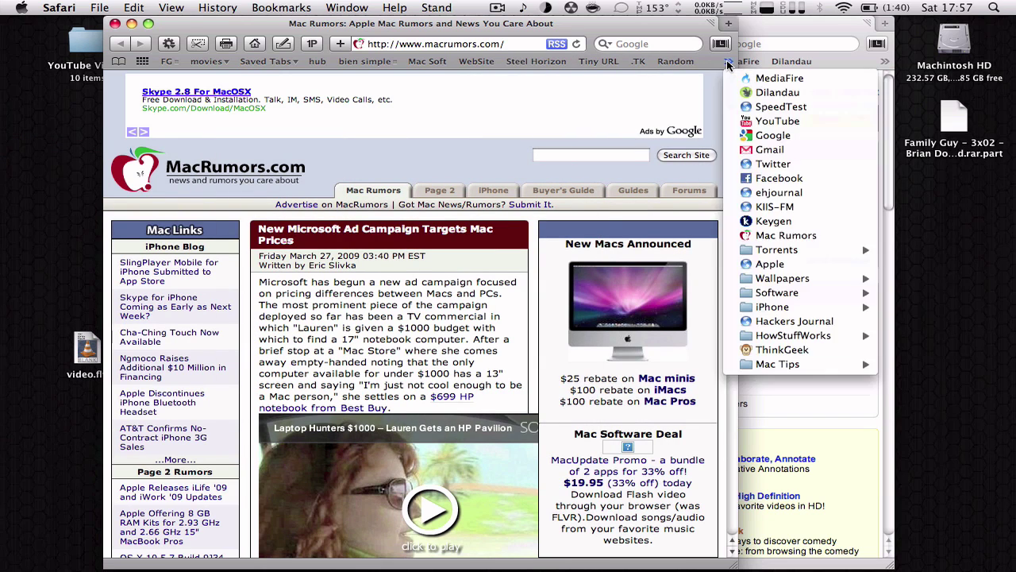
pyautogui.click(762, 84)
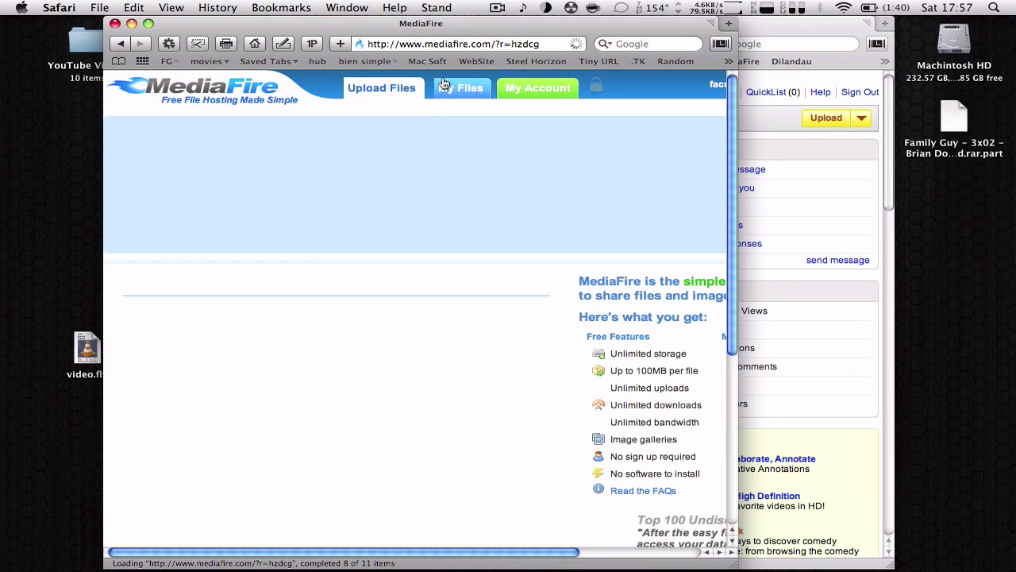
pyautogui.click(465, 86)
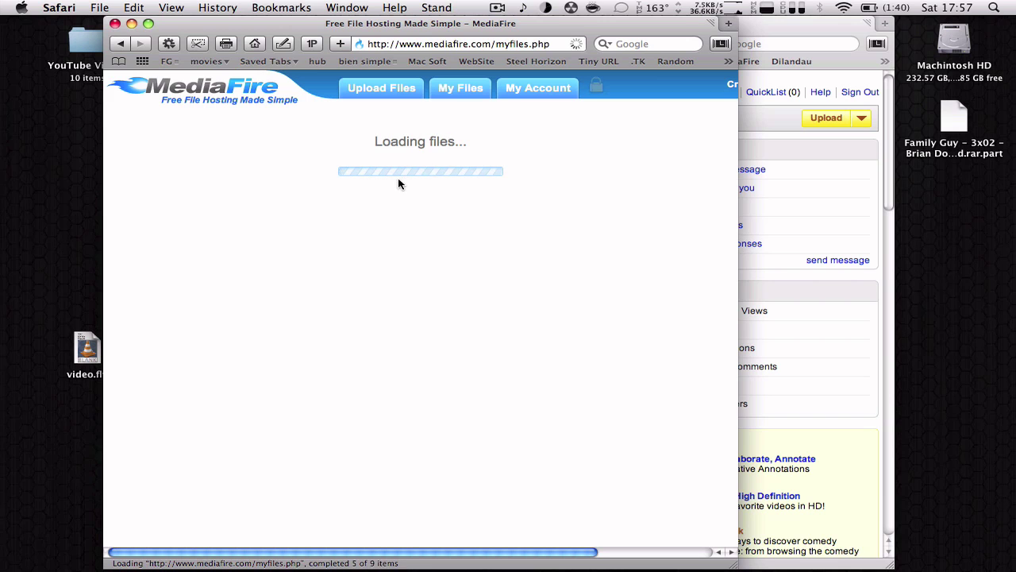
pyautogui.scroll(-3, 367, 324)
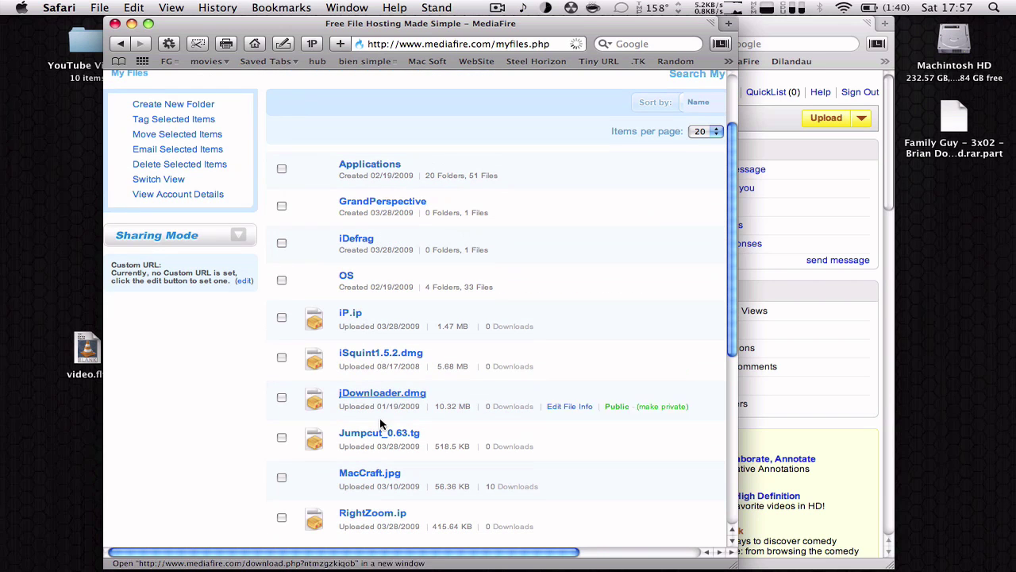
pyautogui.scroll(-9, 355, 317)
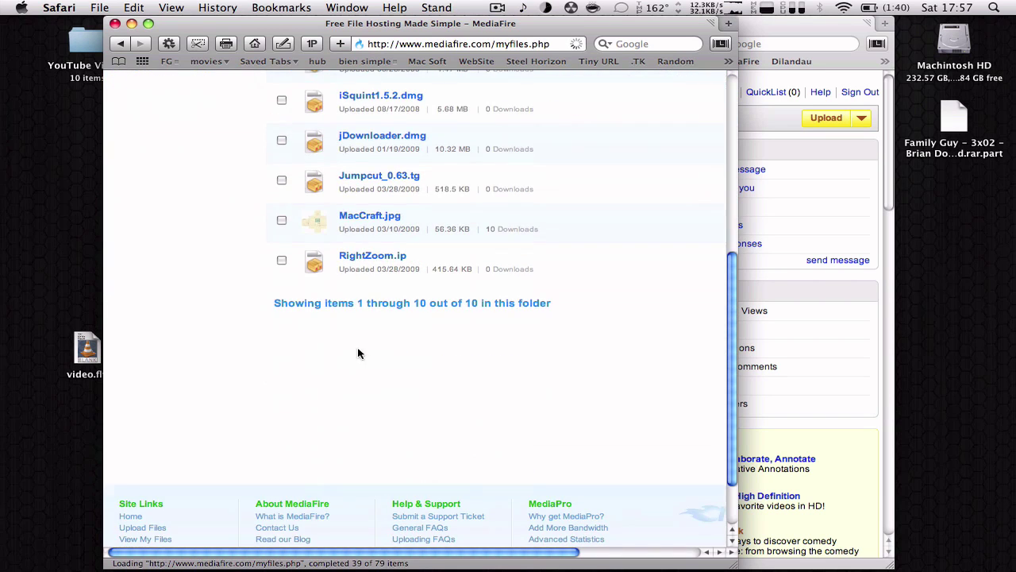
pyautogui.scroll(1, 358, 350)
pyautogui.scroll(4, 365, 361)
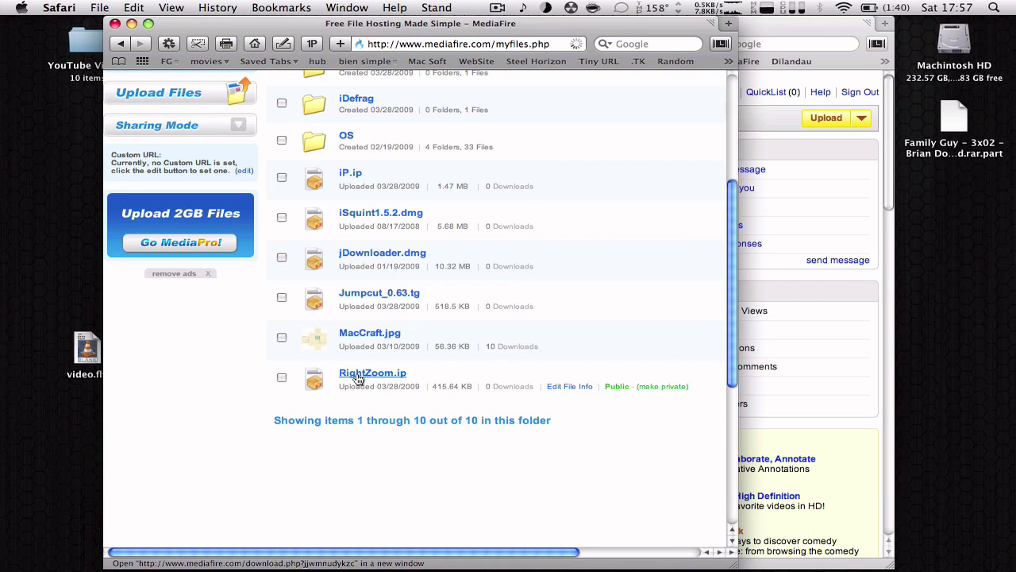
pyautogui.scroll(2, 358, 381)
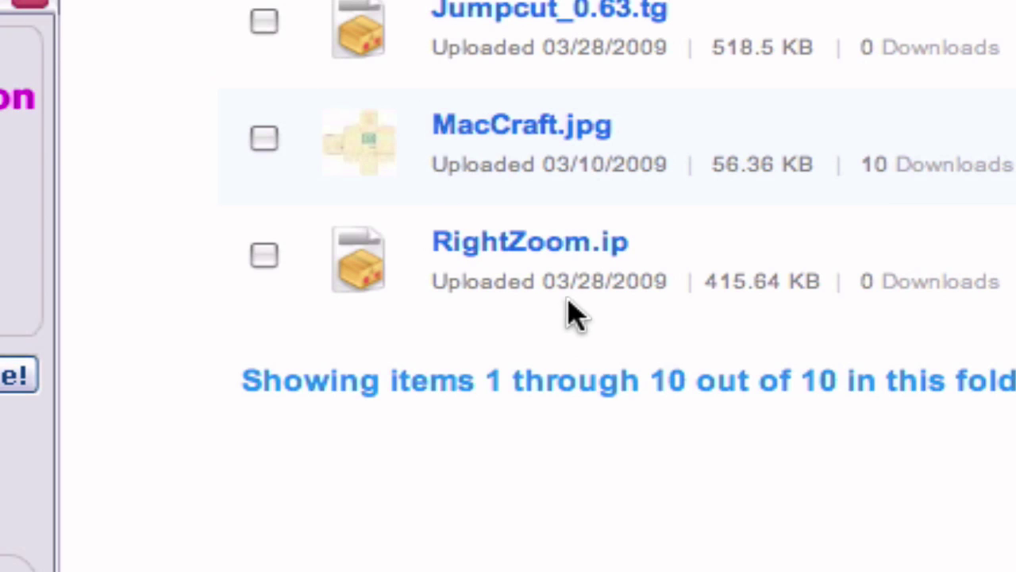
# Download RightZoom.zip (415.64 KB), then close the downloads list and MediaFire windows
pyautogui.click(529, 244)
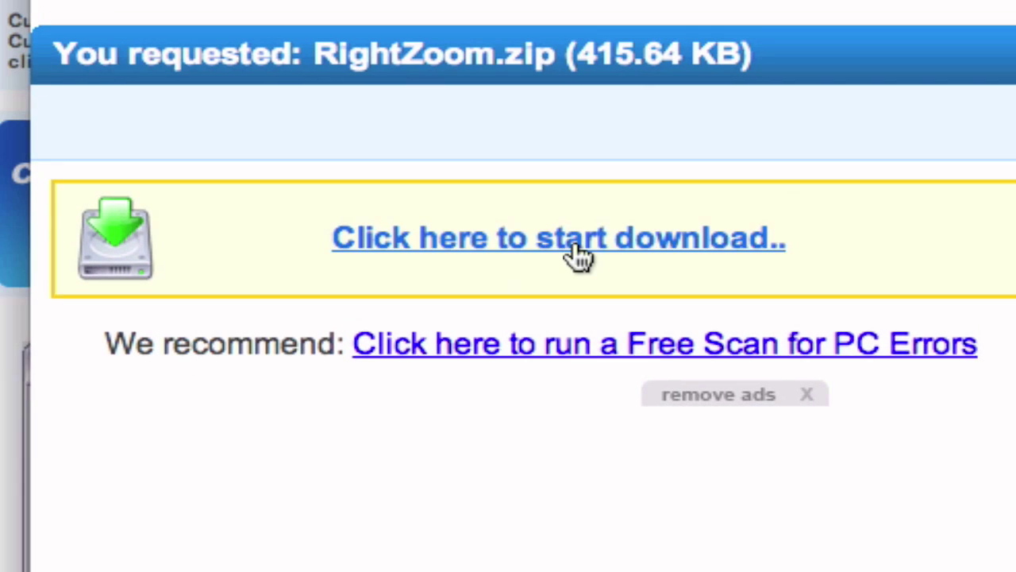
pyautogui.click(577, 260)
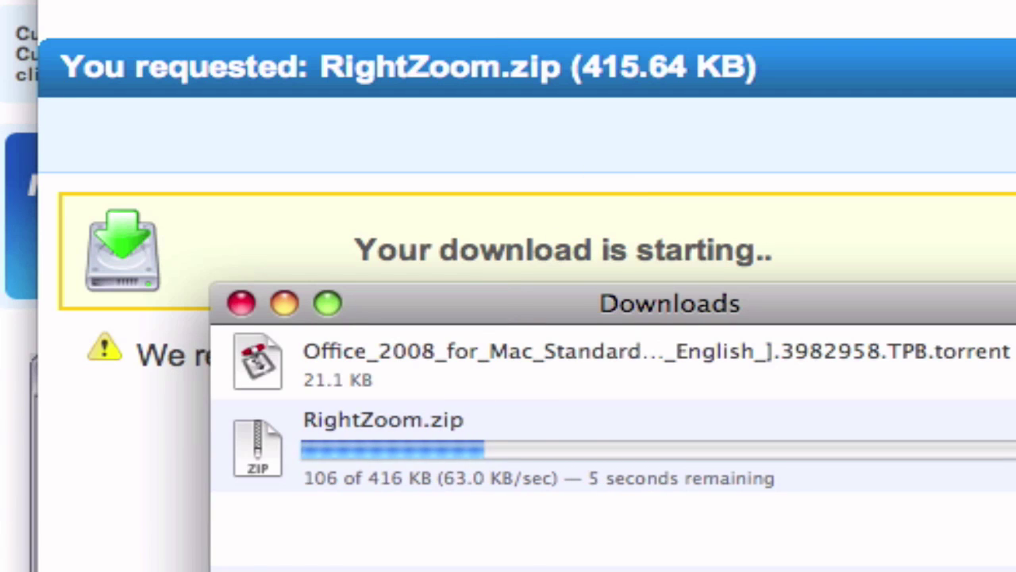
pyautogui.click(1010, 480)
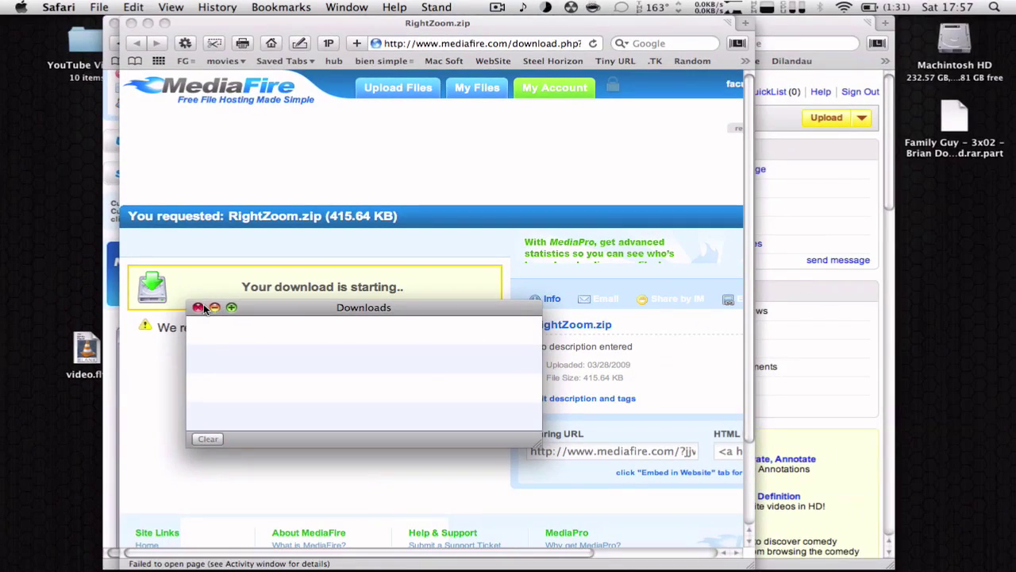
pyautogui.click(196, 304)
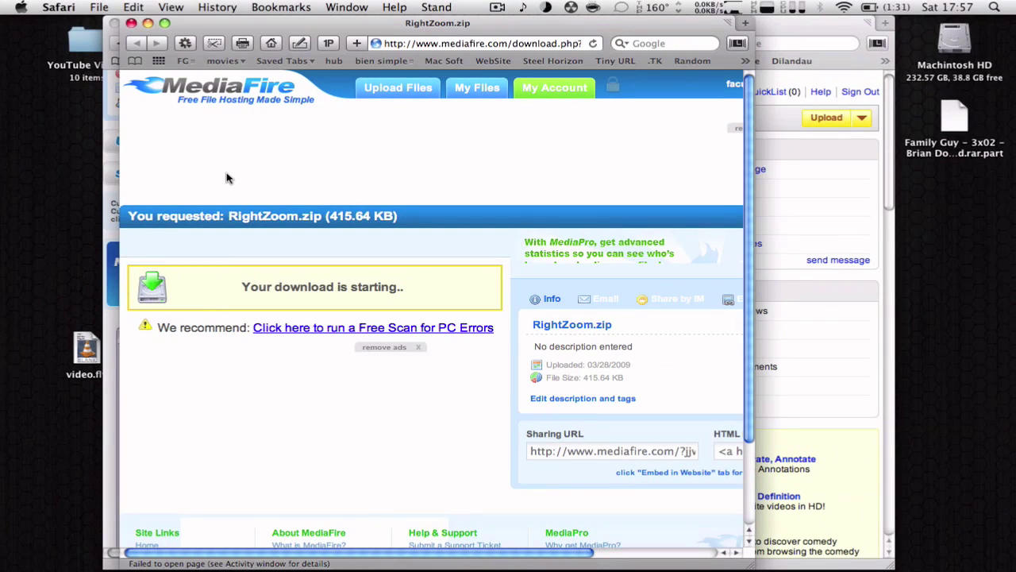
pyautogui.press('super+w')
pyautogui.press('super+w')
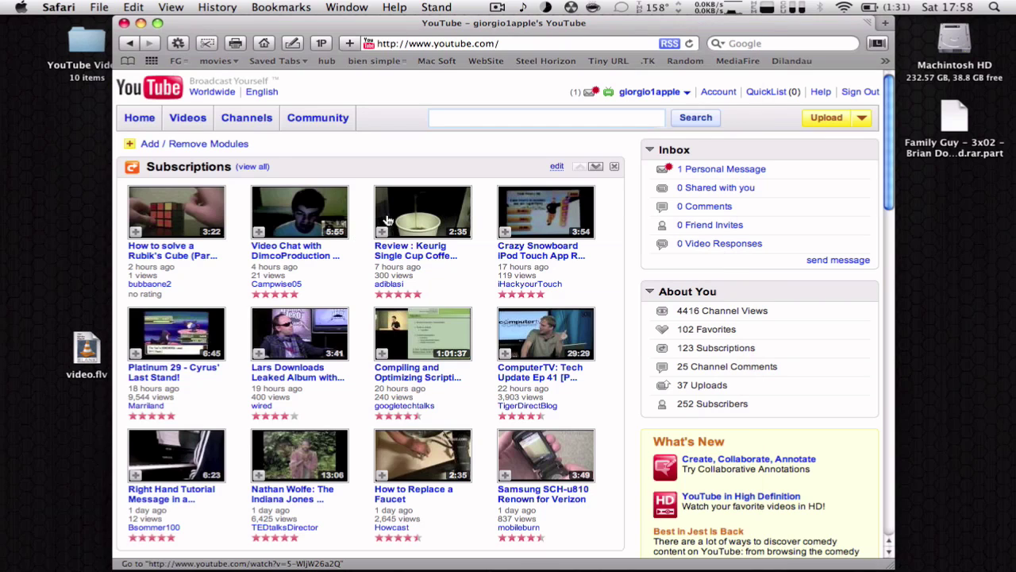
# Hide Safari and launch RightZoom from the Dock's Applications stack
pyautogui.press('super+h')
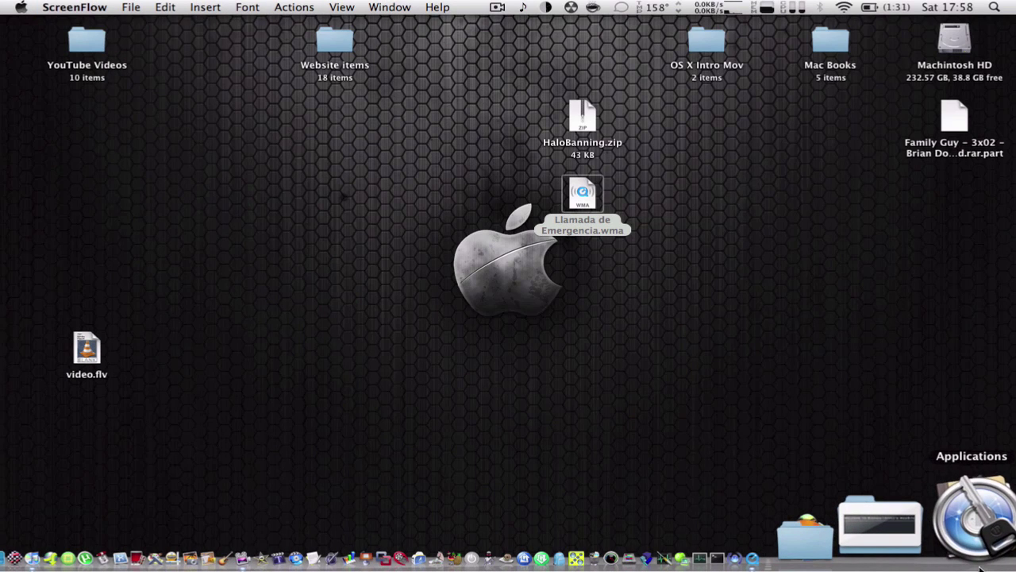
pyautogui.click(981, 568)
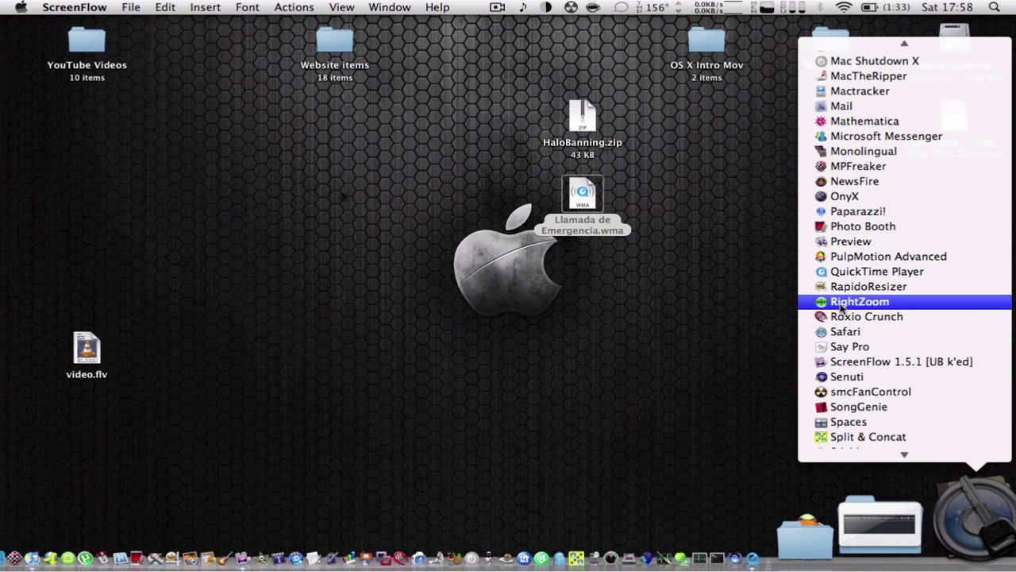
pyautogui.click(840, 305)
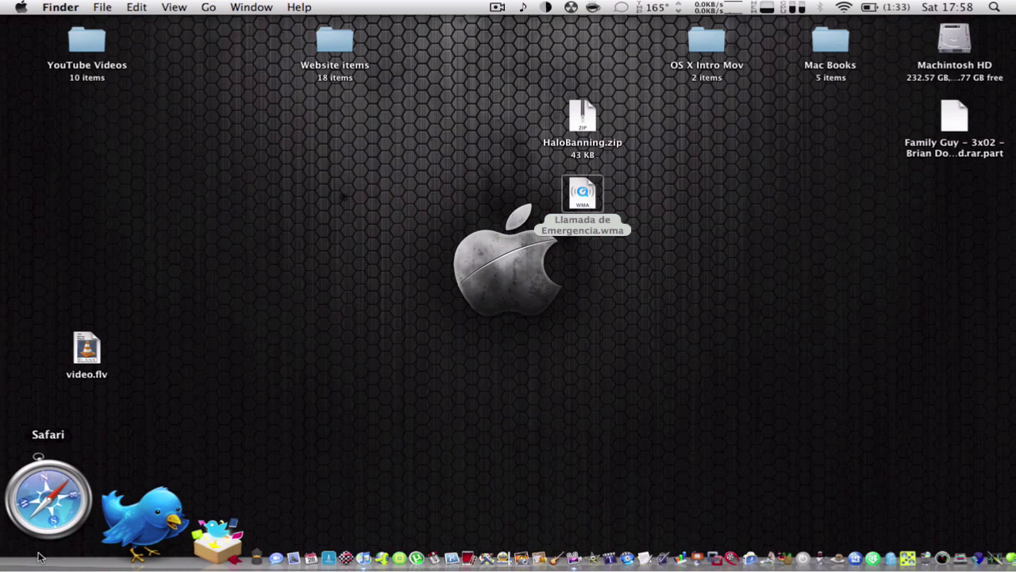
# Relaunch Safari, maximize MacRumors to full screen, restore it, and open a home-folder window
pyautogui.click(40, 556)
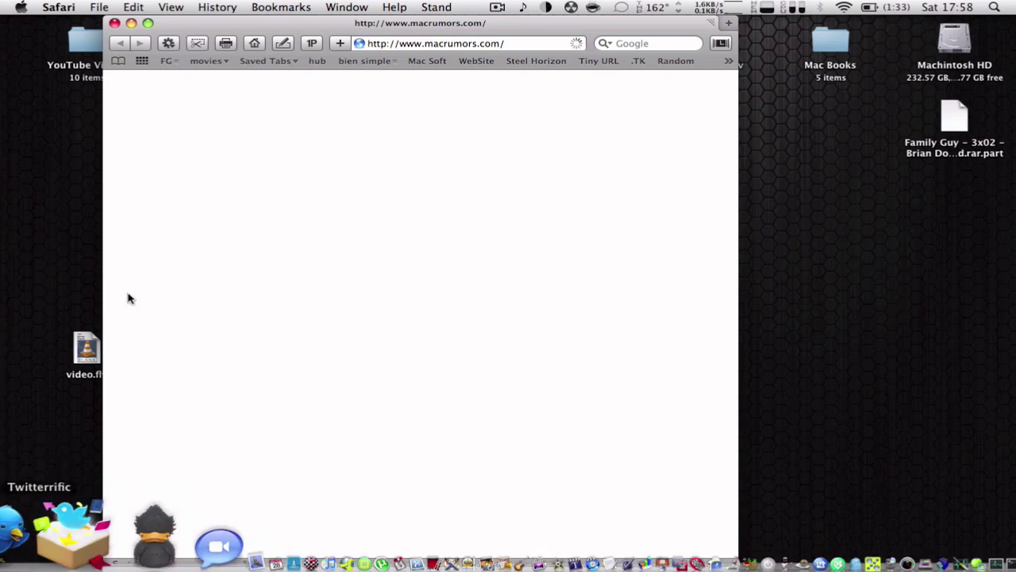
pyautogui.moveTo(269, 18); pyautogui.dragTo(337, 16)
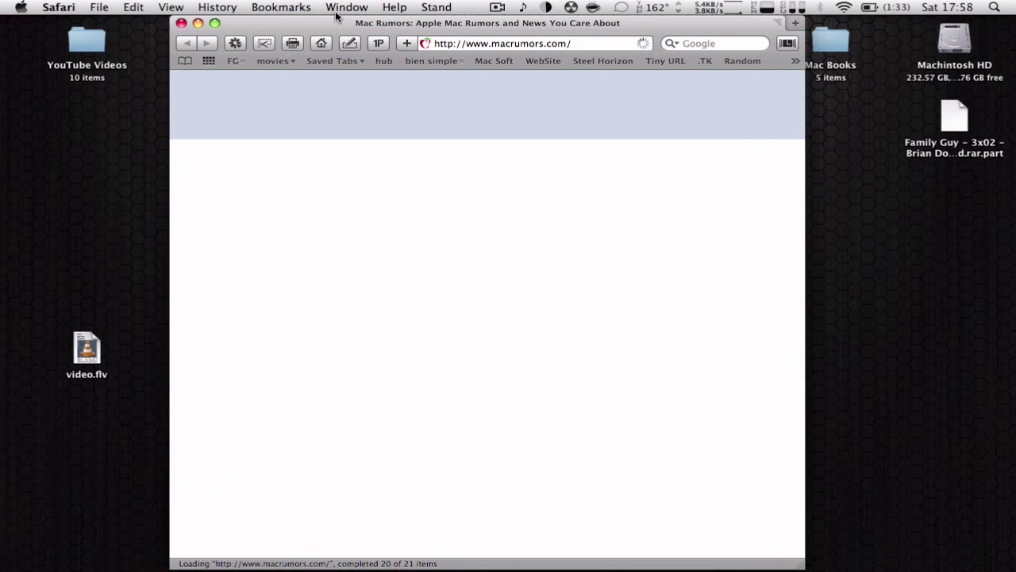
pyautogui.click(213, 25)
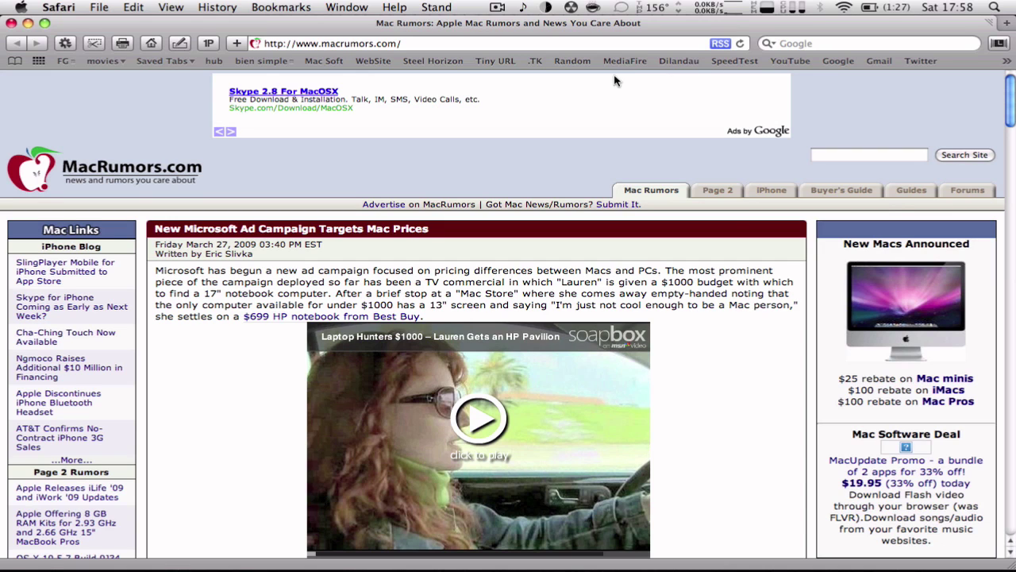
pyautogui.click(890, 361)
pyautogui.click(44, 25)
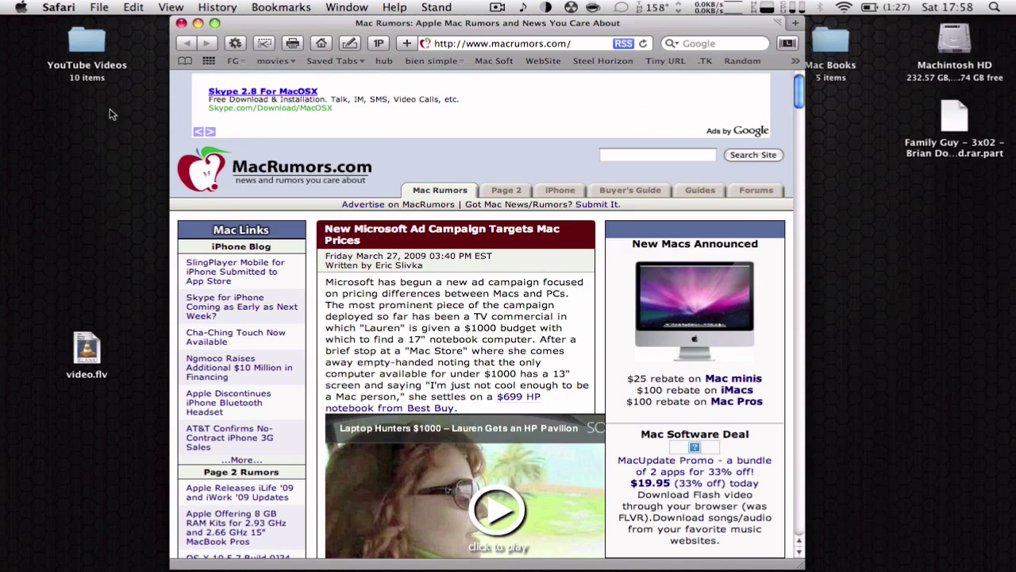
pyautogui.click(32, 460)
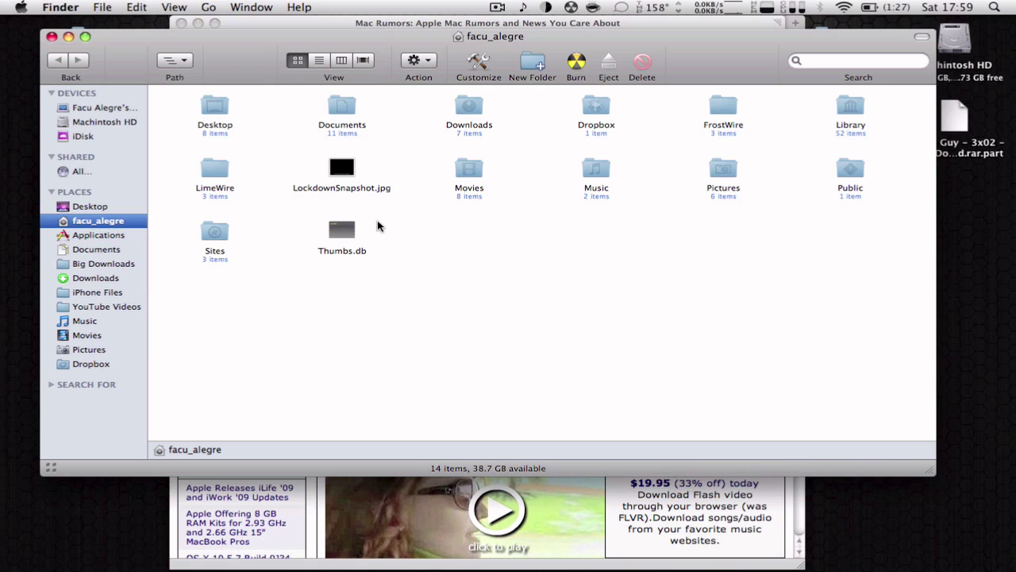
# Open a second home-folder Finder window, resize it and move it right
pyautogui.press('super+n')
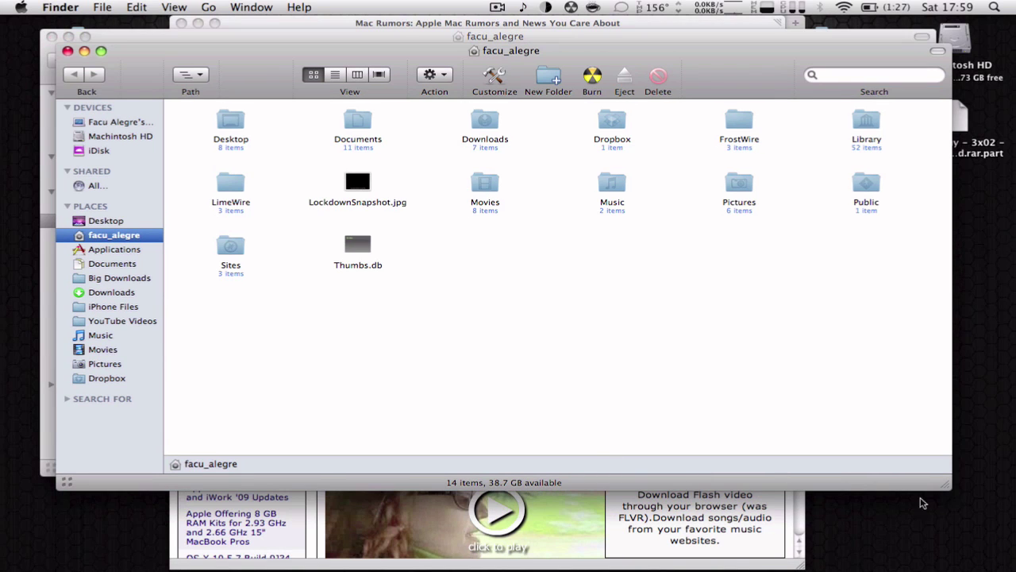
pyautogui.moveTo(945, 484); pyautogui.dragTo(541, 530)
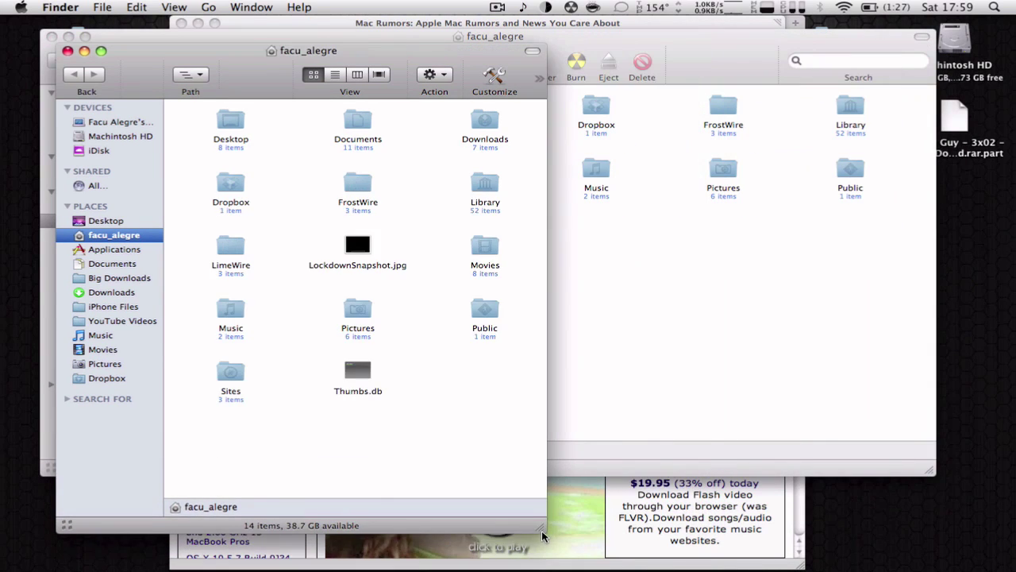
pyautogui.moveTo(502, 59); pyautogui.dragTo(643, 65)
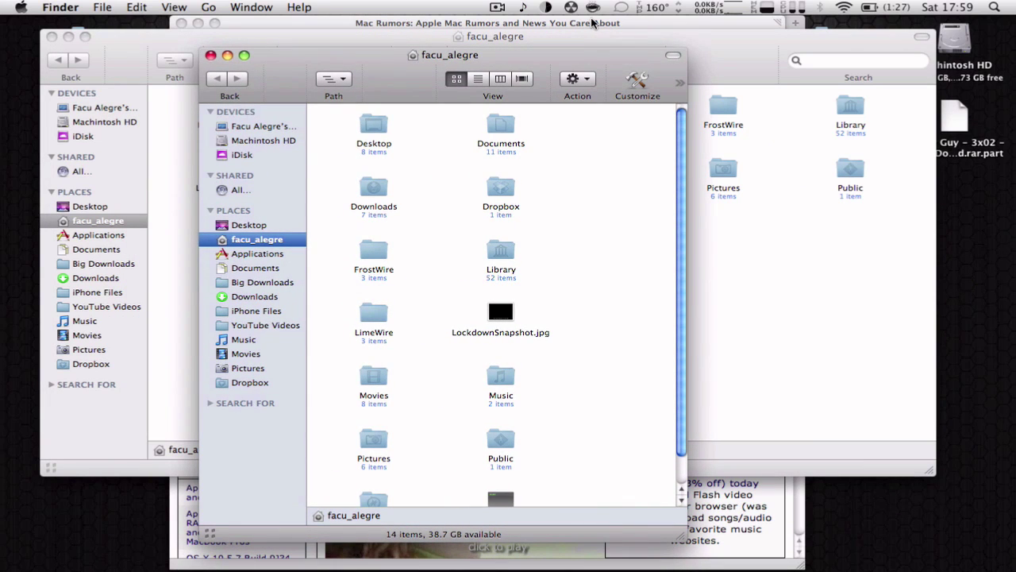
pyautogui.click(585, 24)
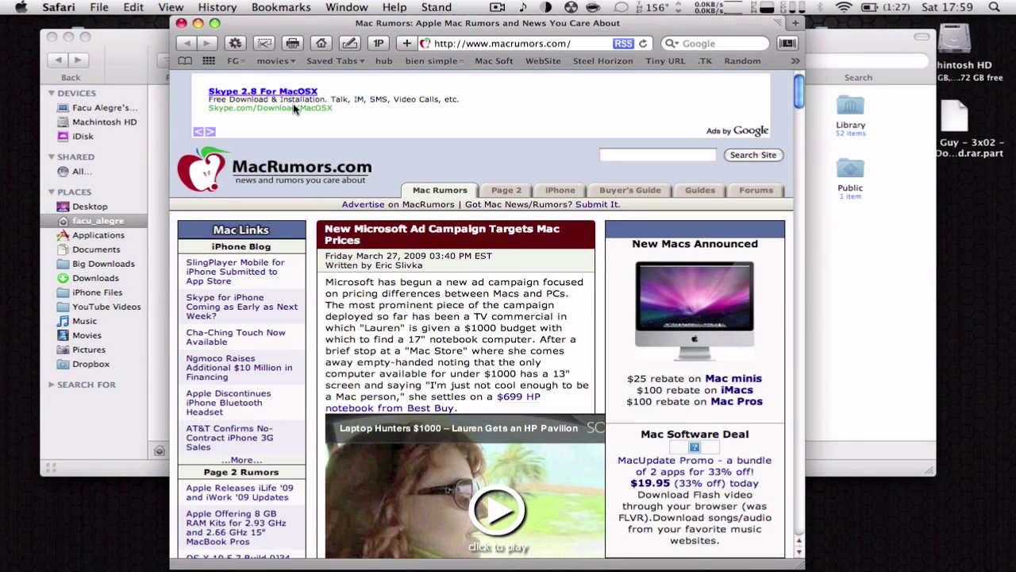
pyautogui.click(843, 343)
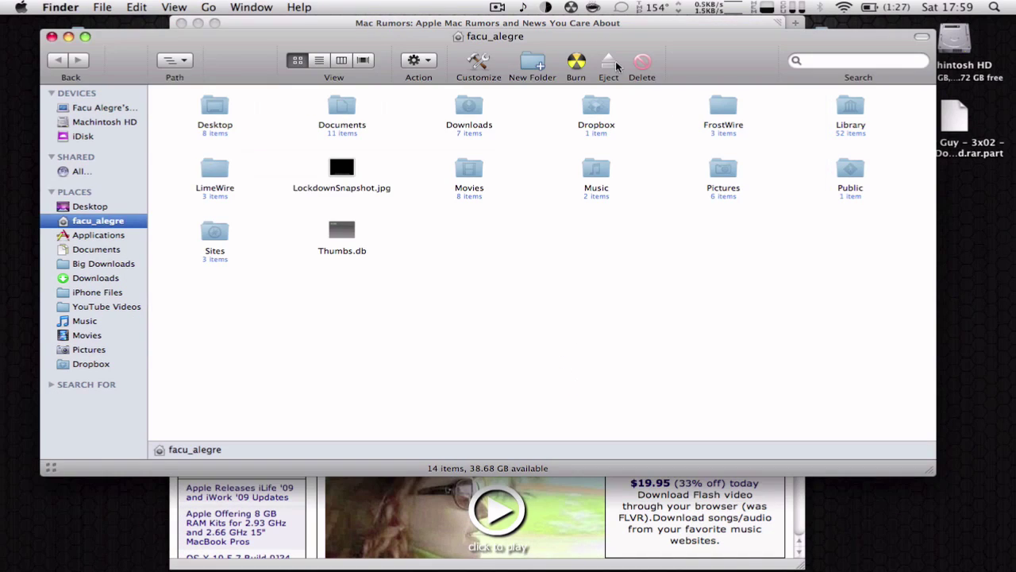
# Maximize the home-folder window to full screen, then bring MacRumors back to front
pyautogui.click(85, 37)
pyautogui.press('F9')
pyautogui.click(169, 423)
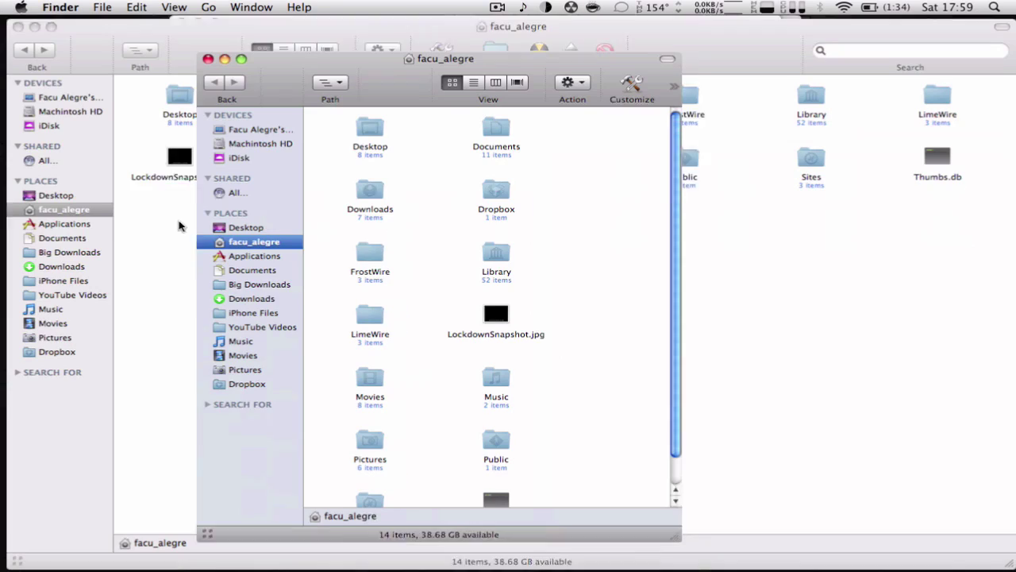
pyautogui.click(245, 57)
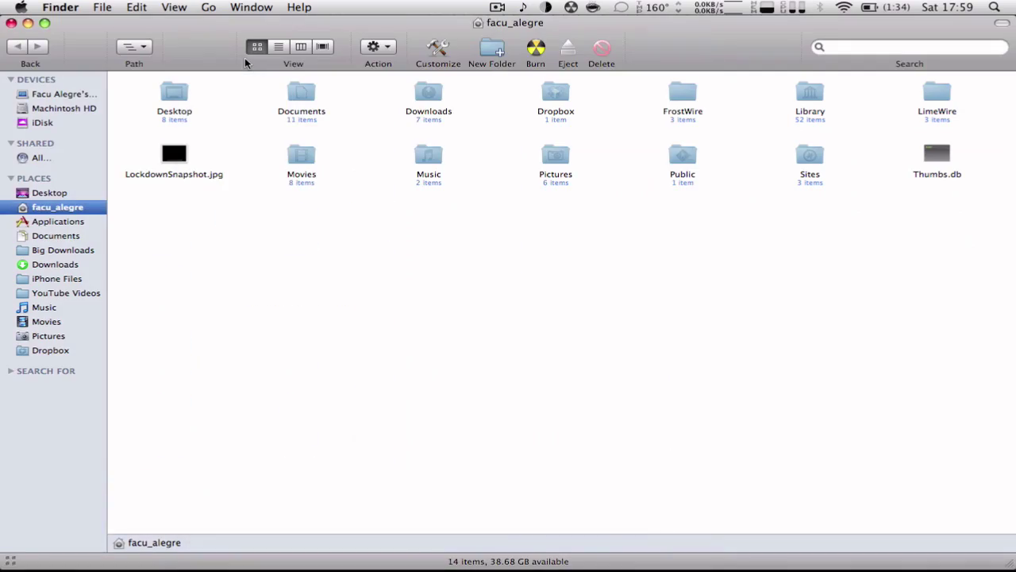
pyautogui.press('F9')
pyautogui.click(224, 234)
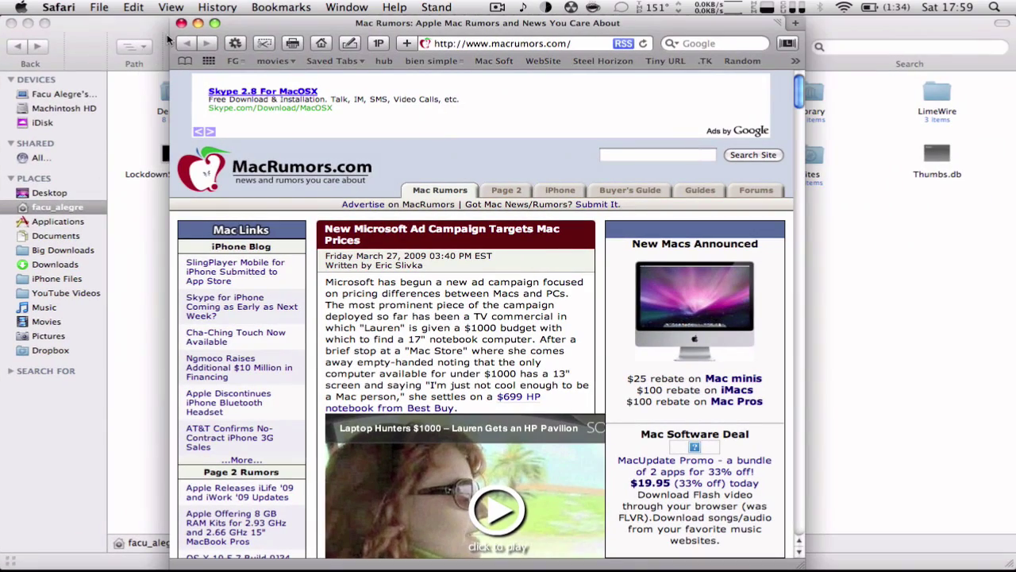
# Zoom the MacRumors window to cover the whole screen over the Finder window
pyautogui.click(214, 23)
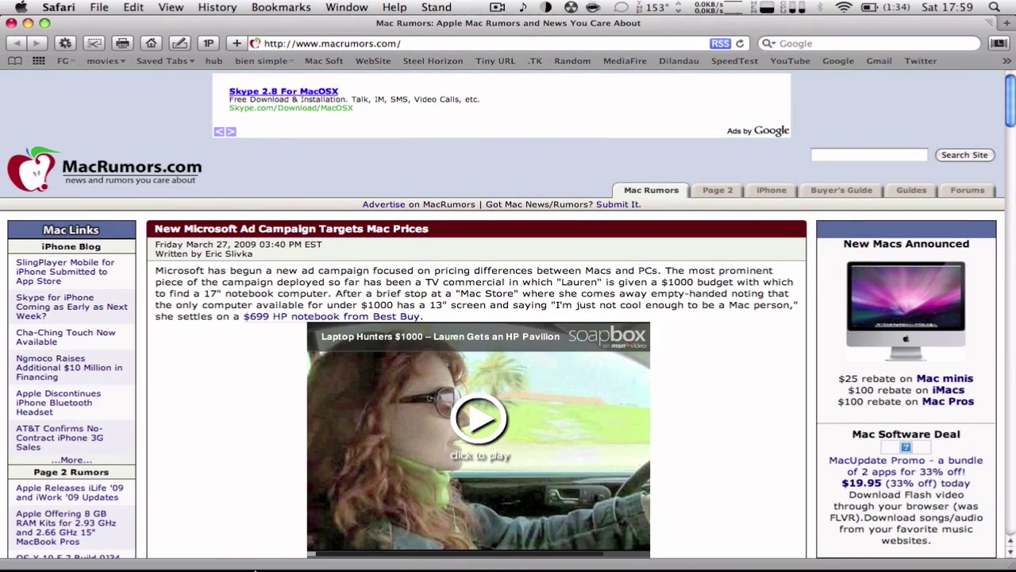